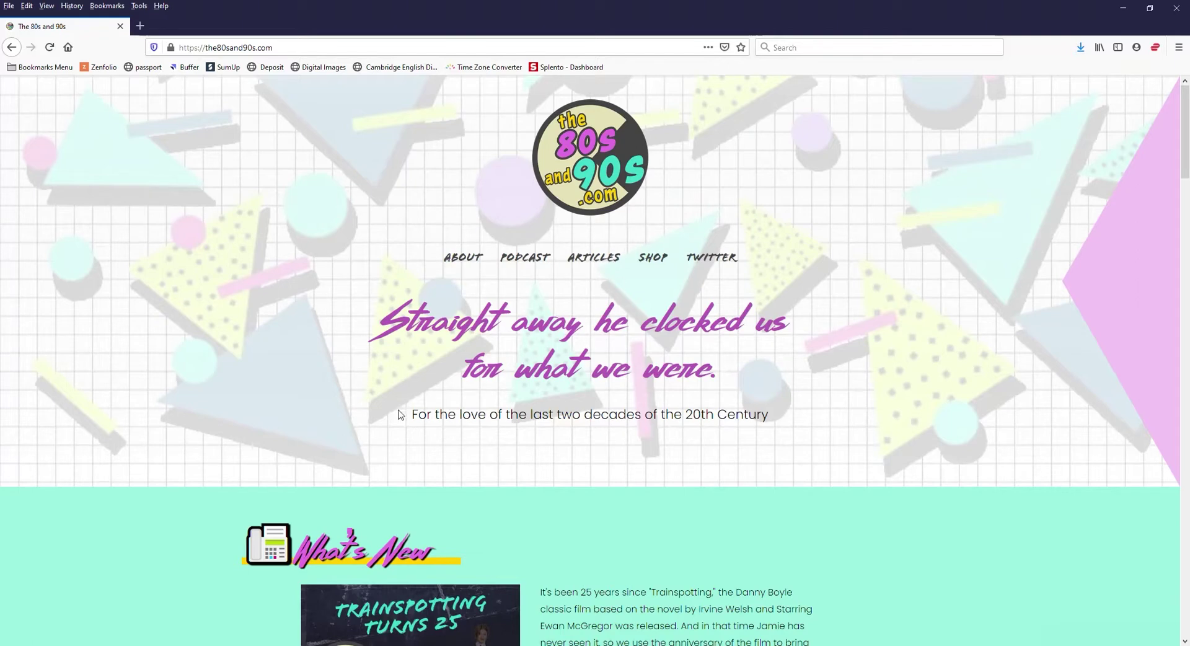
# Highlight the script heading on the website, then return to Photoshop with the site screenshot
pyautogui.moveTo(404, 323); pyautogui.dragTo(737, 362)
pyautogui.click(714, 355)
pyautogui.hotkey('alt', 'Tab')
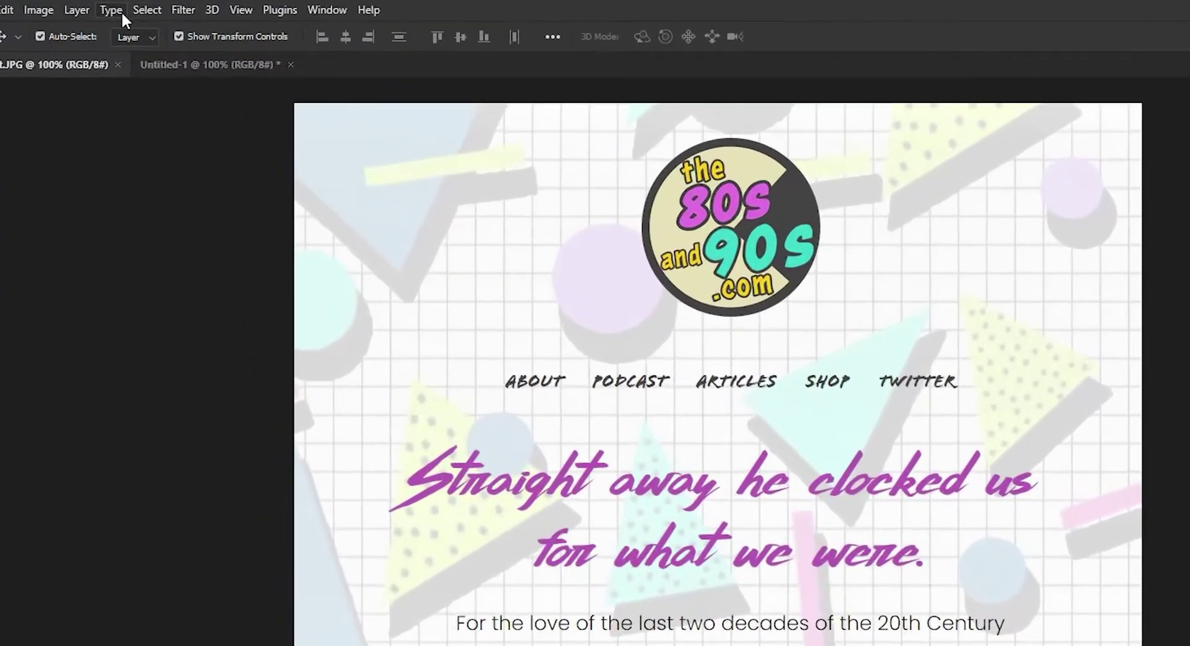
# Launch the Adobe Fonts site via Photoshop's Type > More from Adobe Fonts command
pyautogui.click(117, 7)
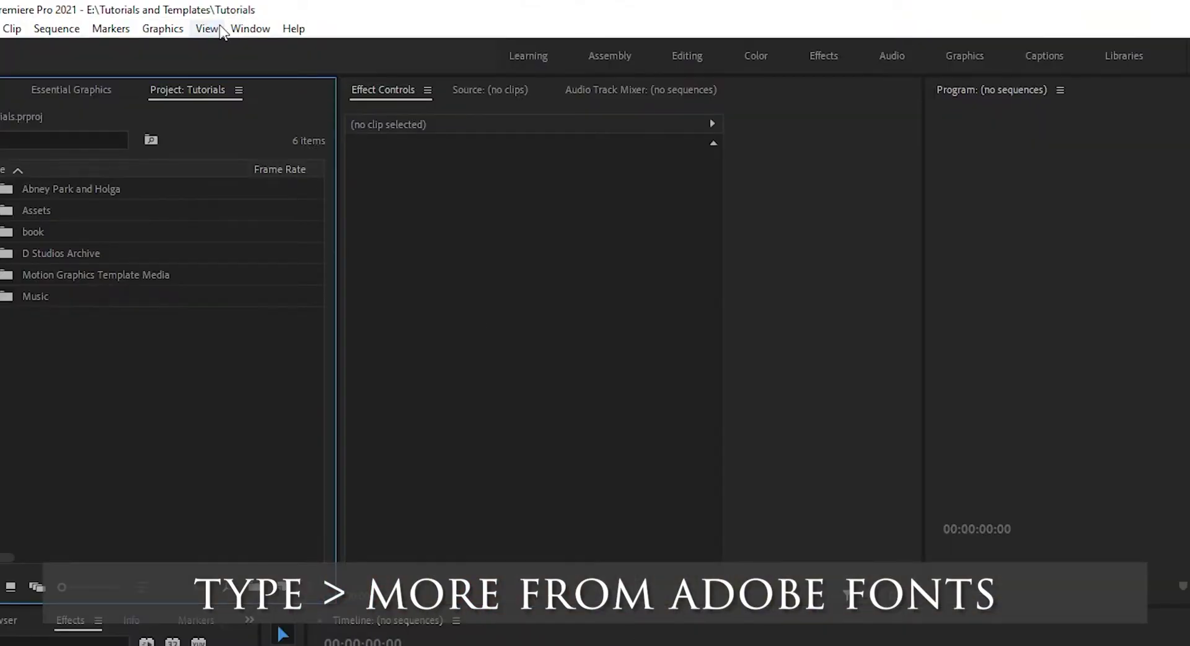
pyautogui.click(180, 31)
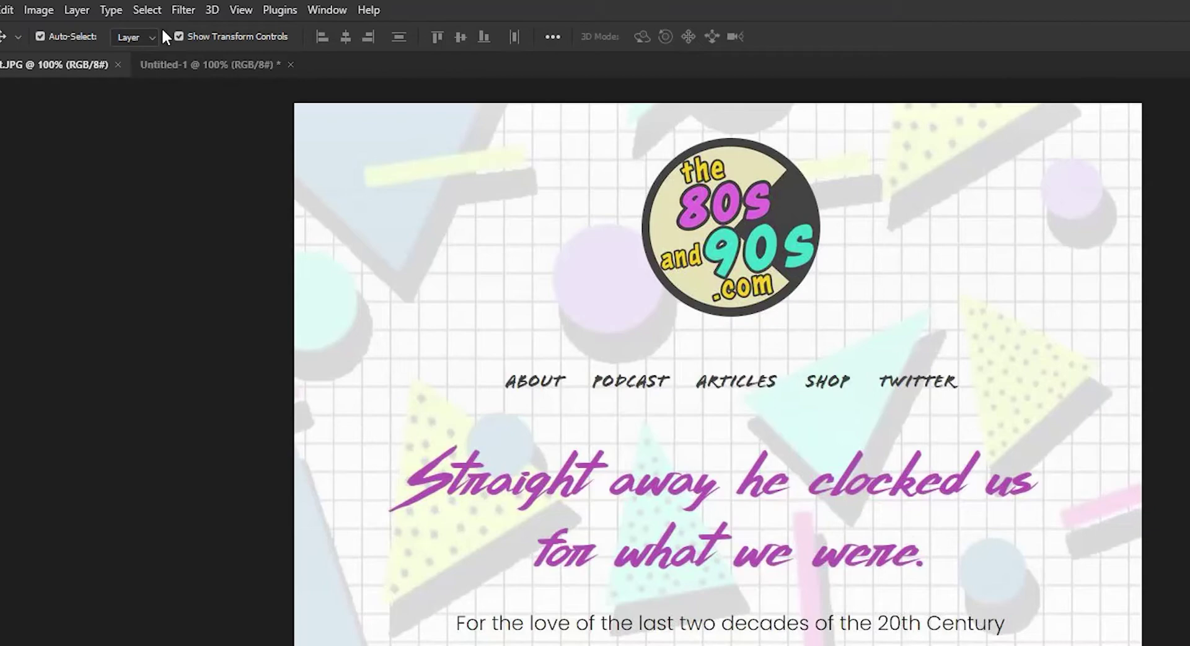
pyautogui.click(153, 13)
pyautogui.moveTo(188, 12)
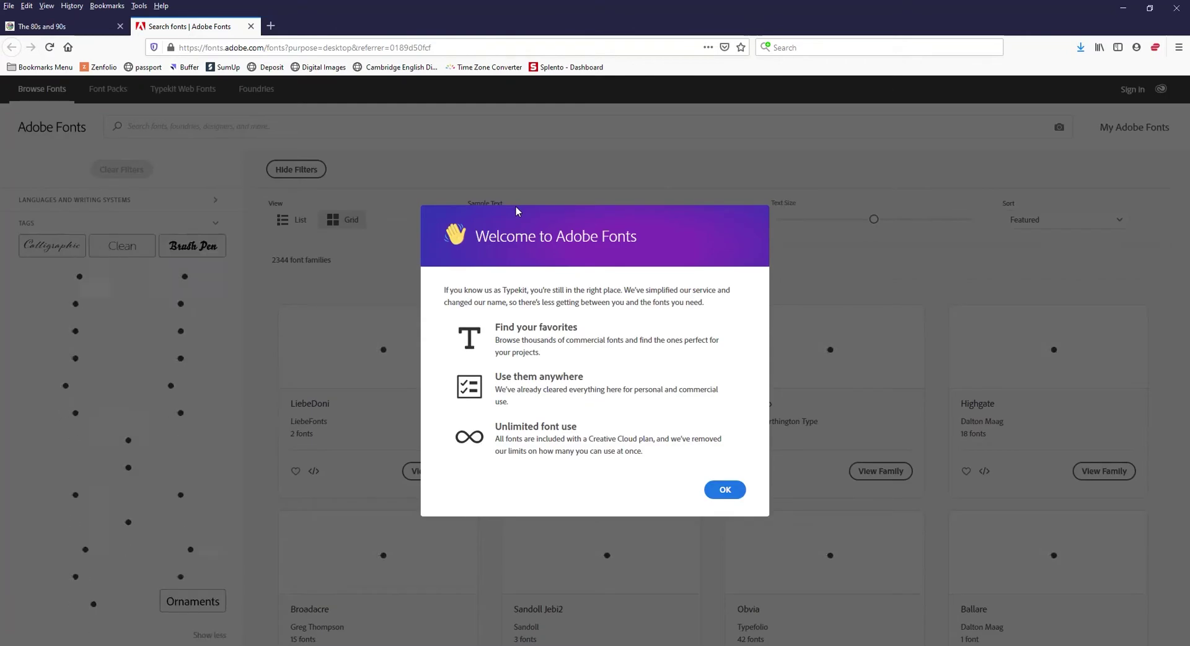
# Dismiss the welcome notice and begin a photo-based font search from the search bar's camera icon
pyautogui.click(723, 490)
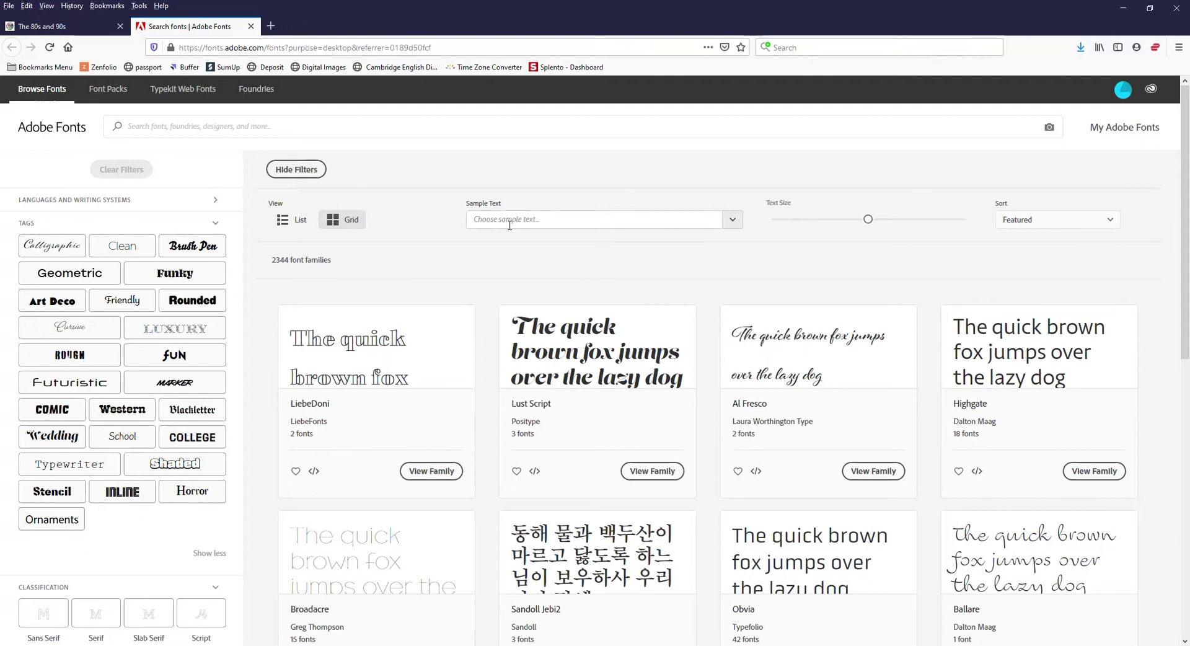
pyautogui.click(289, 132)
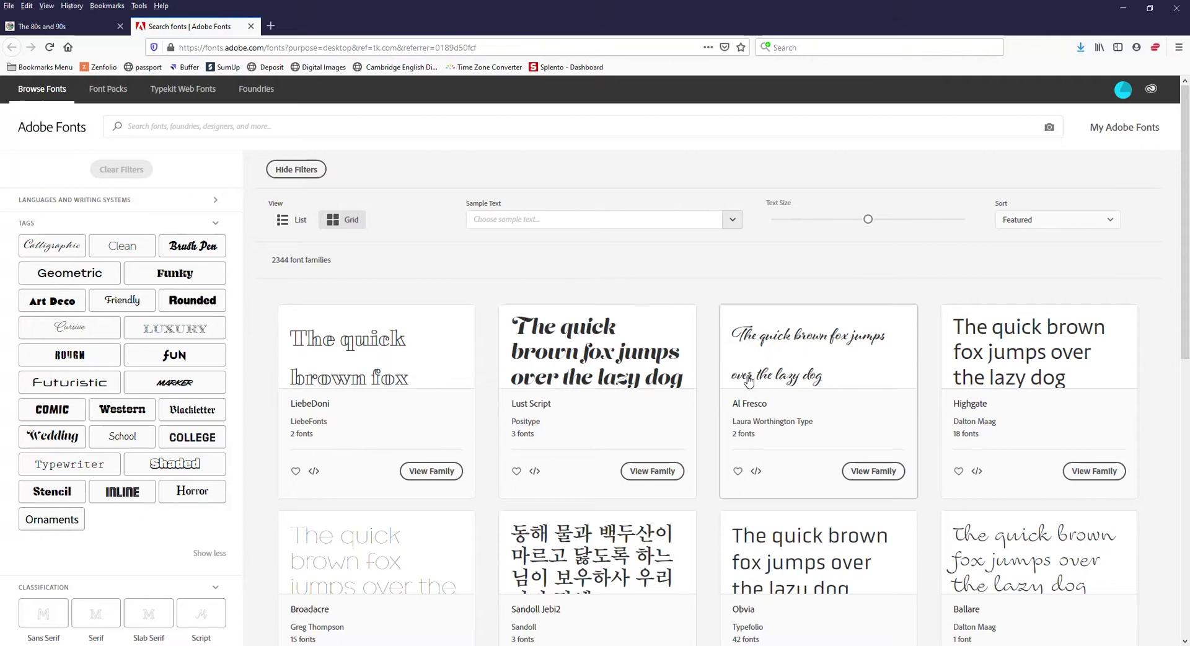
pyautogui.click(1050, 127)
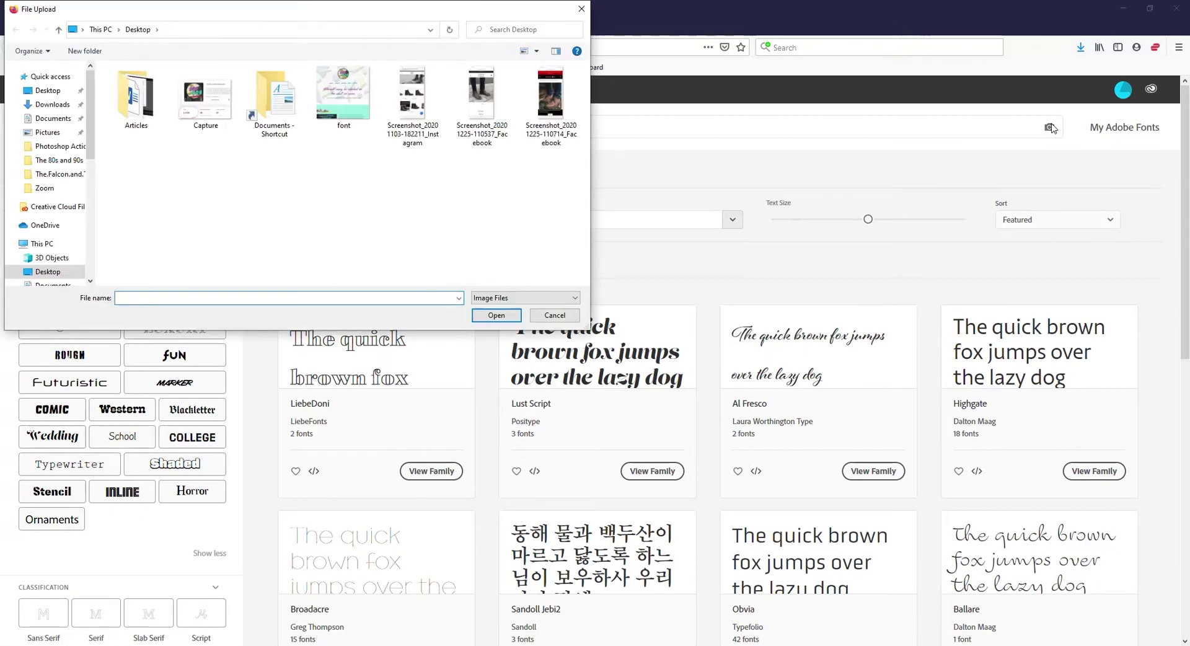
# Upload the 'font' screenshot from the Desktop into Visual search
pyautogui.click(324, 93)
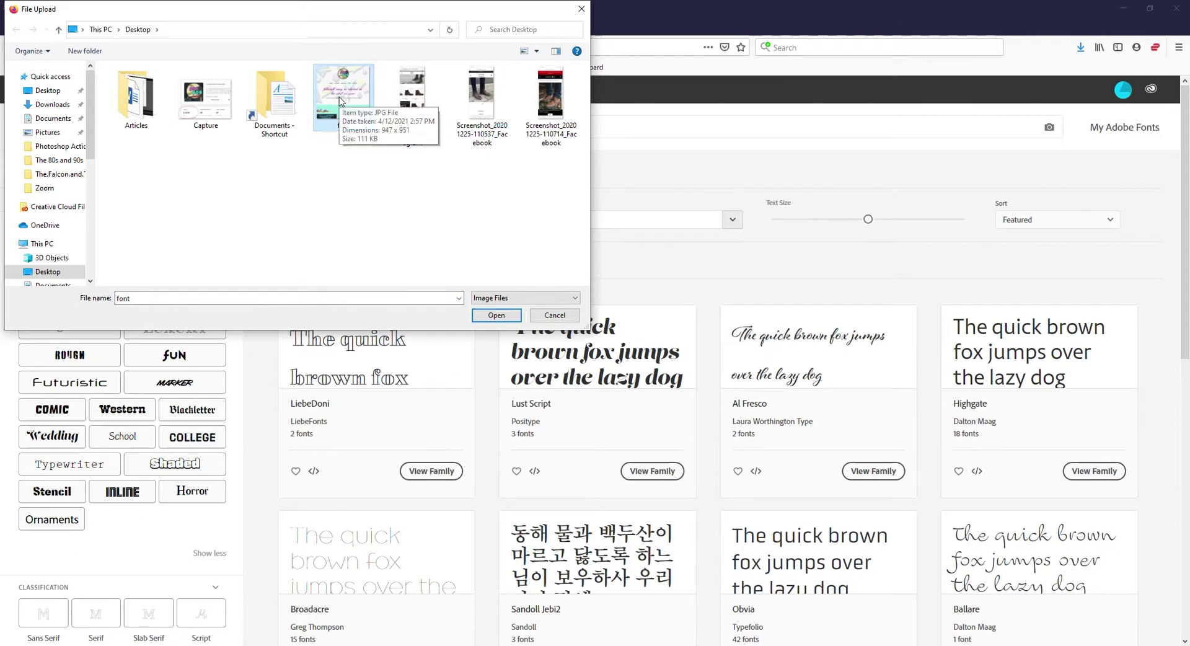
pyautogui.click(494, 316)
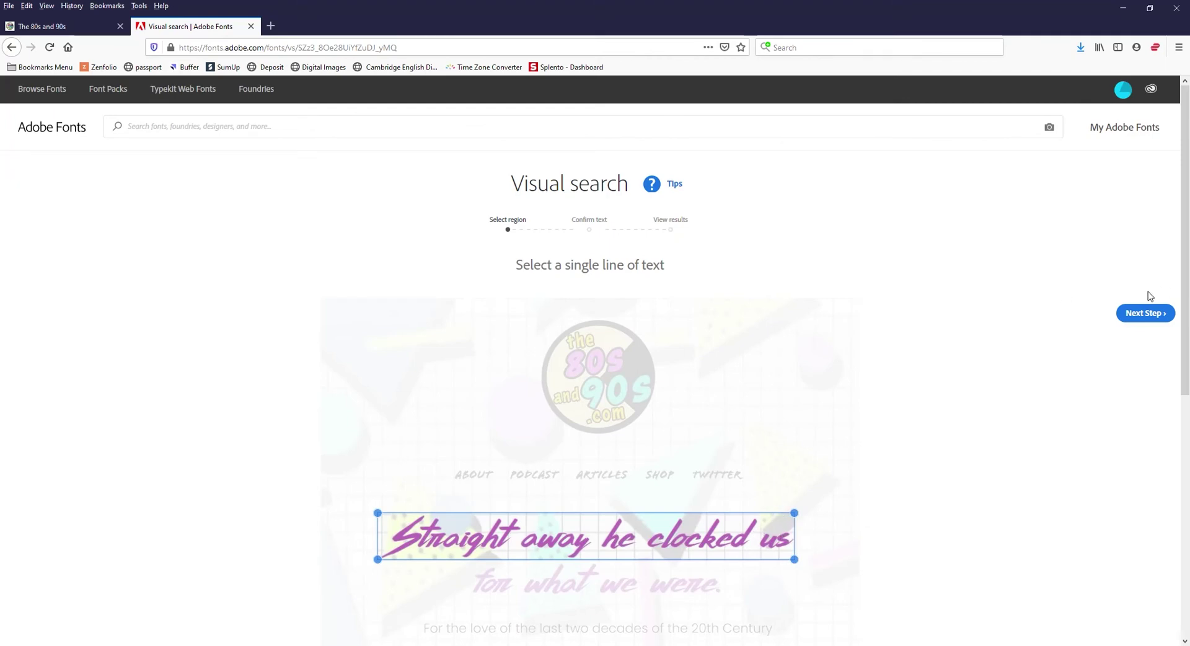
# Advance to Confirm text and replace the misread text with 'Straight away he clocked us'
pyautogui.click(1146, 313)
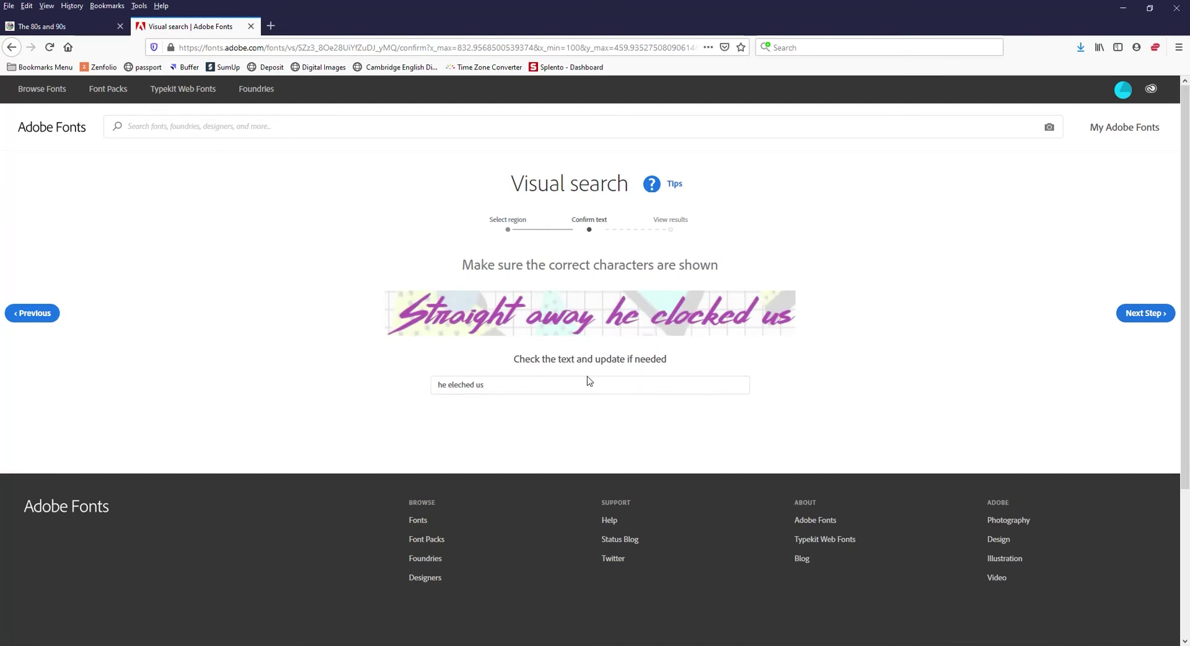
pyautogui.moveTo(526, 388); pyautogui.dragTo(332, 394)
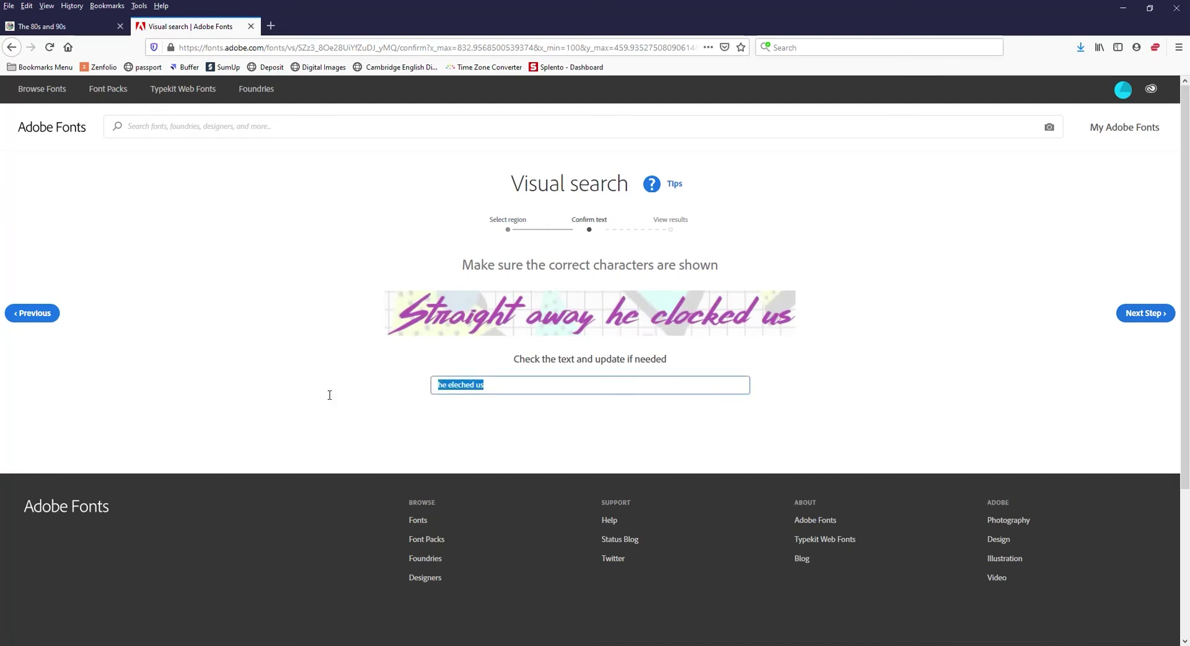
pyautogui.write('Straight away he clocked us')
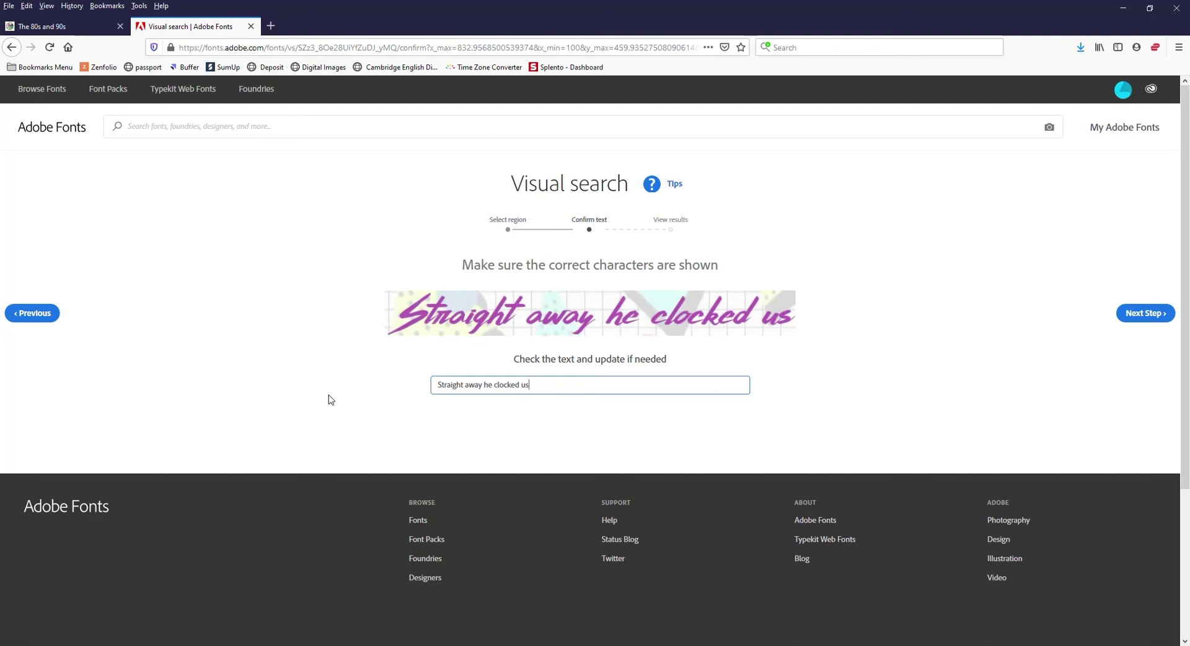
# Show the similar-font results and scroll through the 18 matches, then back to the top
pyautogui.click(1140, 320)
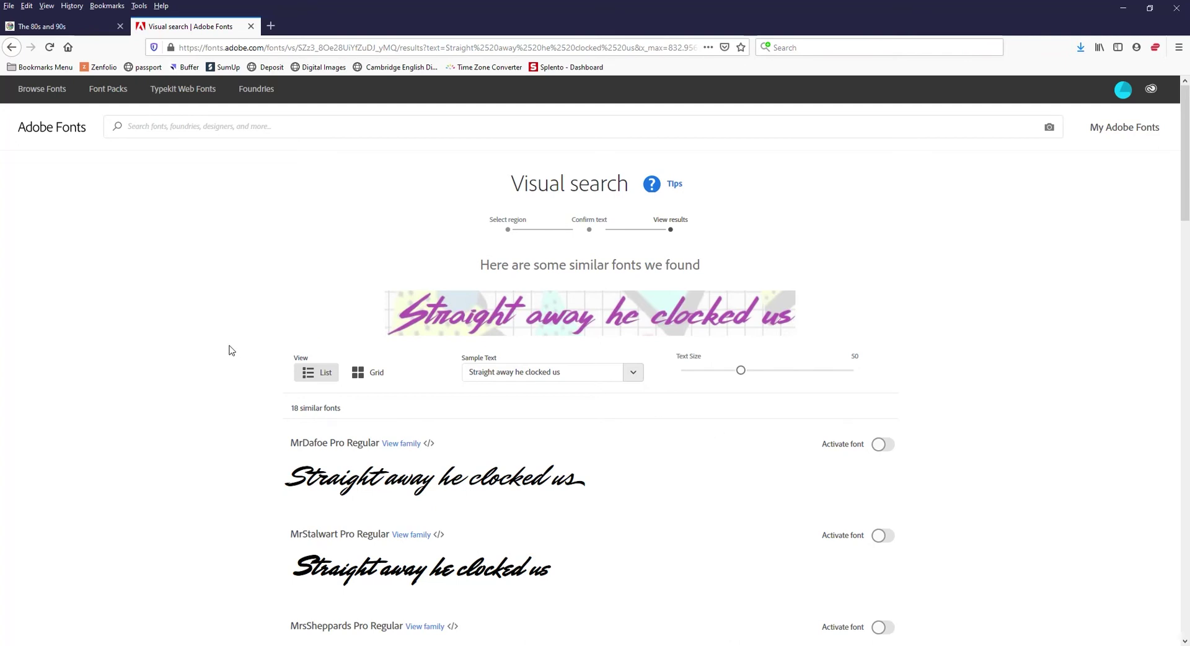
pyautogui.scroll(-1, 227, 352)
pyautogui.scroll(-2, 228, 352)
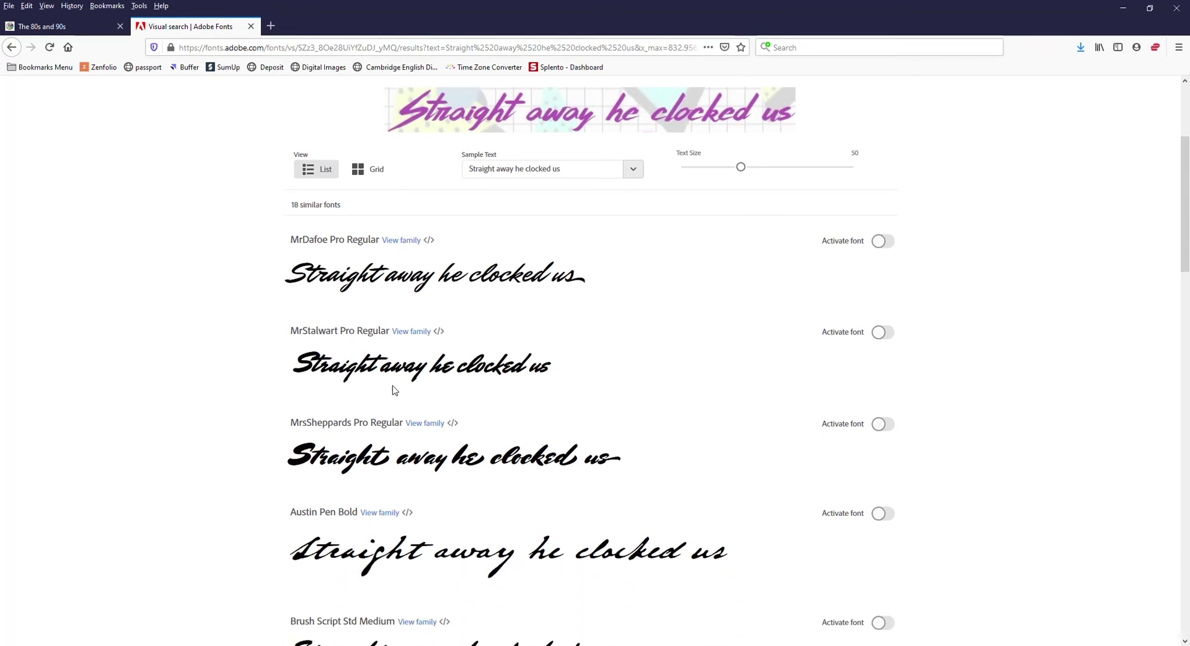
pyautogui.scroll(-4, 394, 390)
pyautogui.scroll(-9, 395, 391)
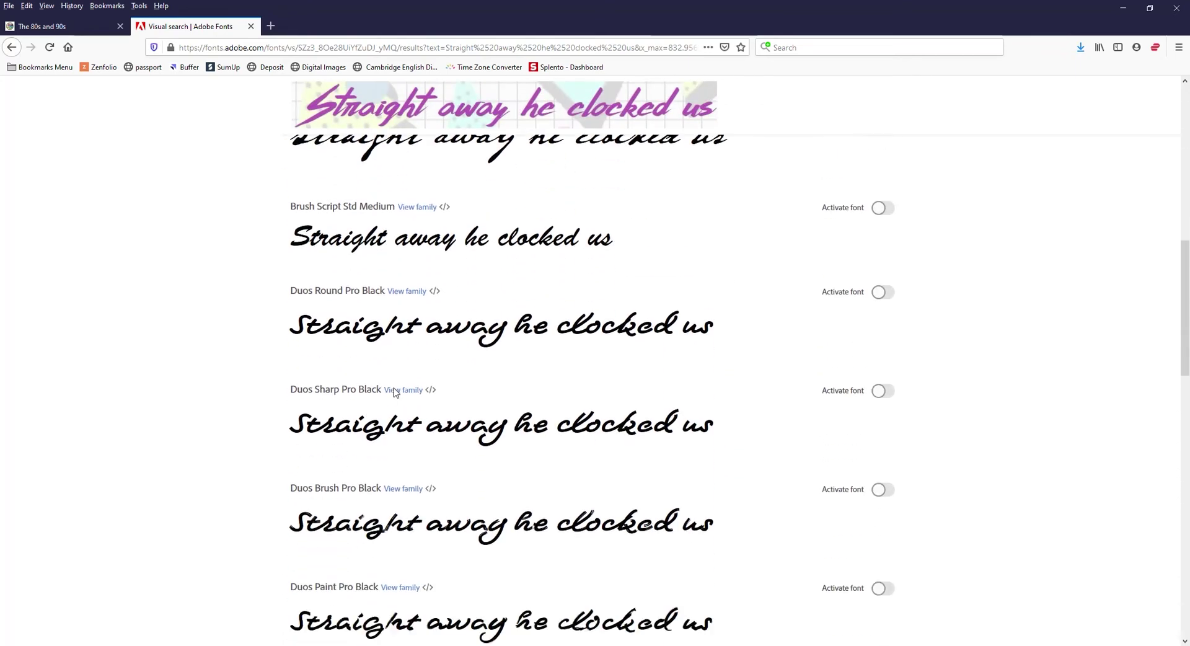
pyautogui.scroll(13, 394, 388)
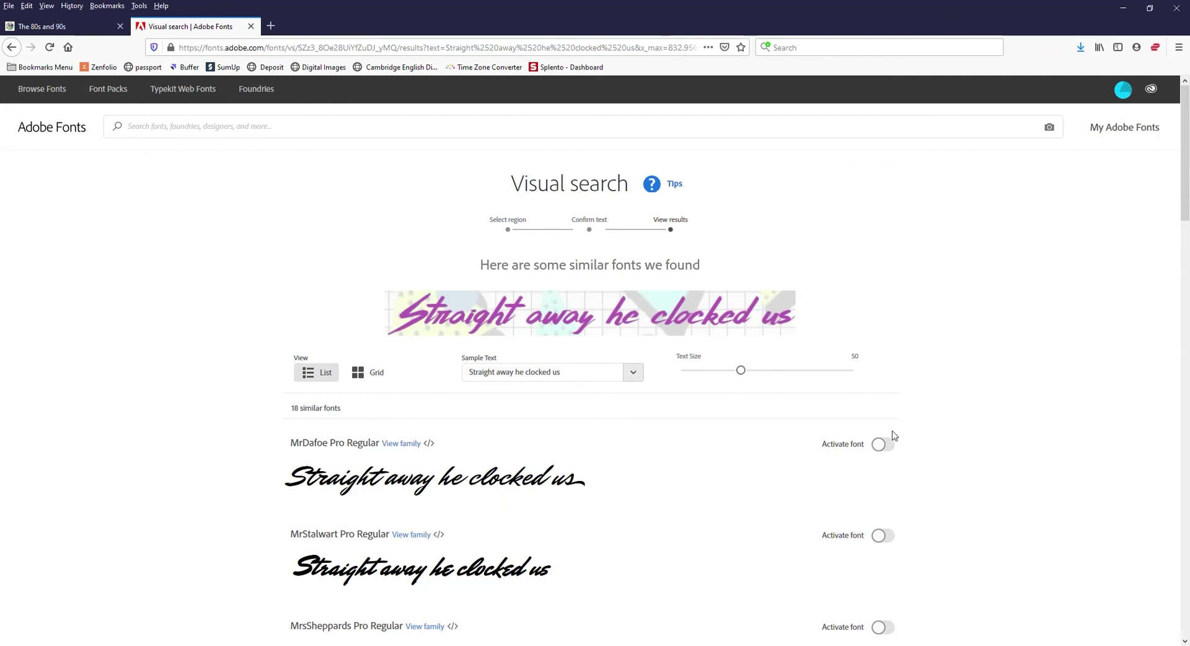
# Activate MrDafoe Pro Regular and dismiss the activation-success notice
pyautogui.click(863, 445)
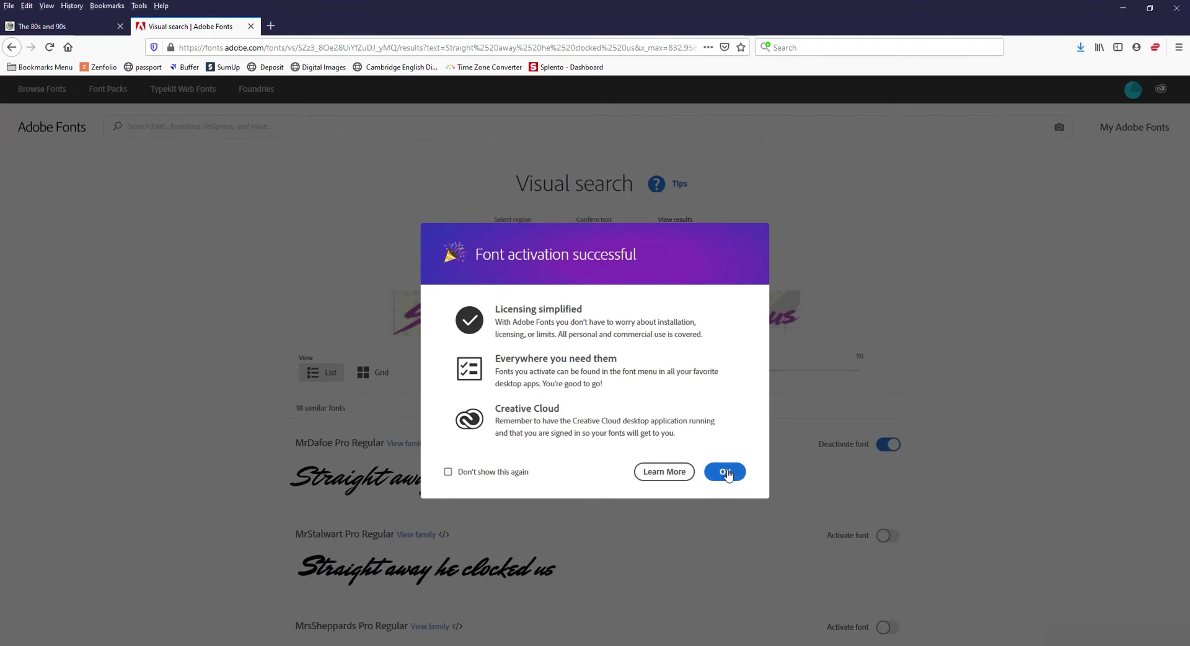
pyautogui.click(726, 472)
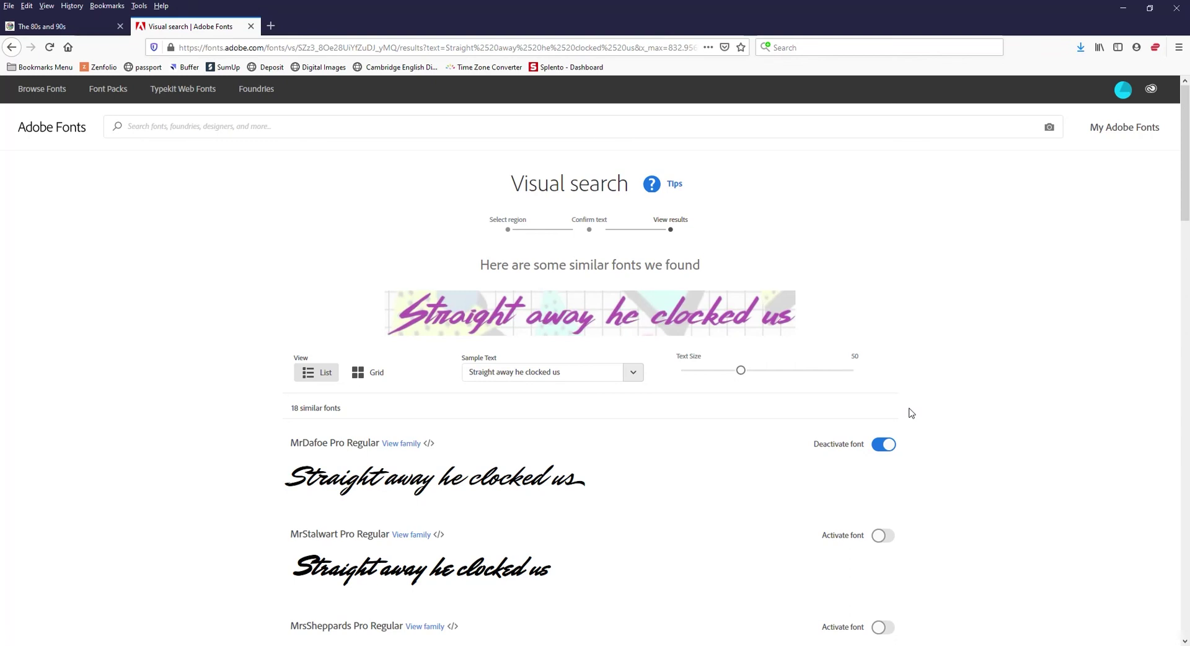
# Set the Untitled-1 'Straight away he clocked us' layer in MrDafoe Pro Regular and reposition it
pyautogui.click(730, 644)
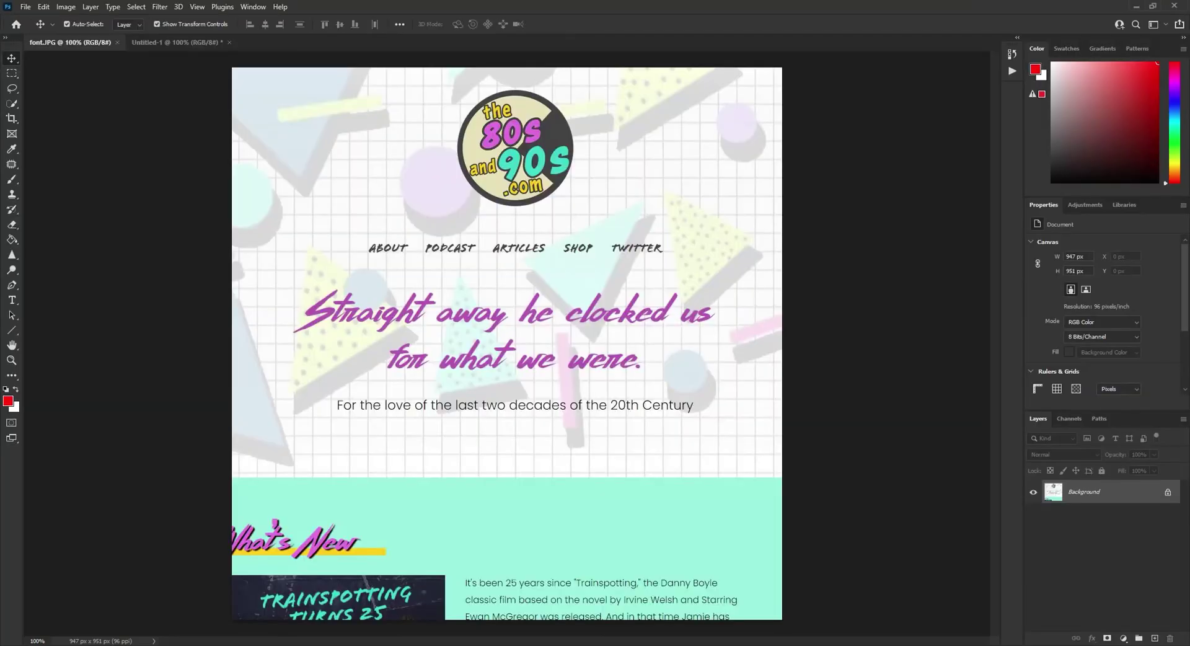
pyautogui.click(187, 45)
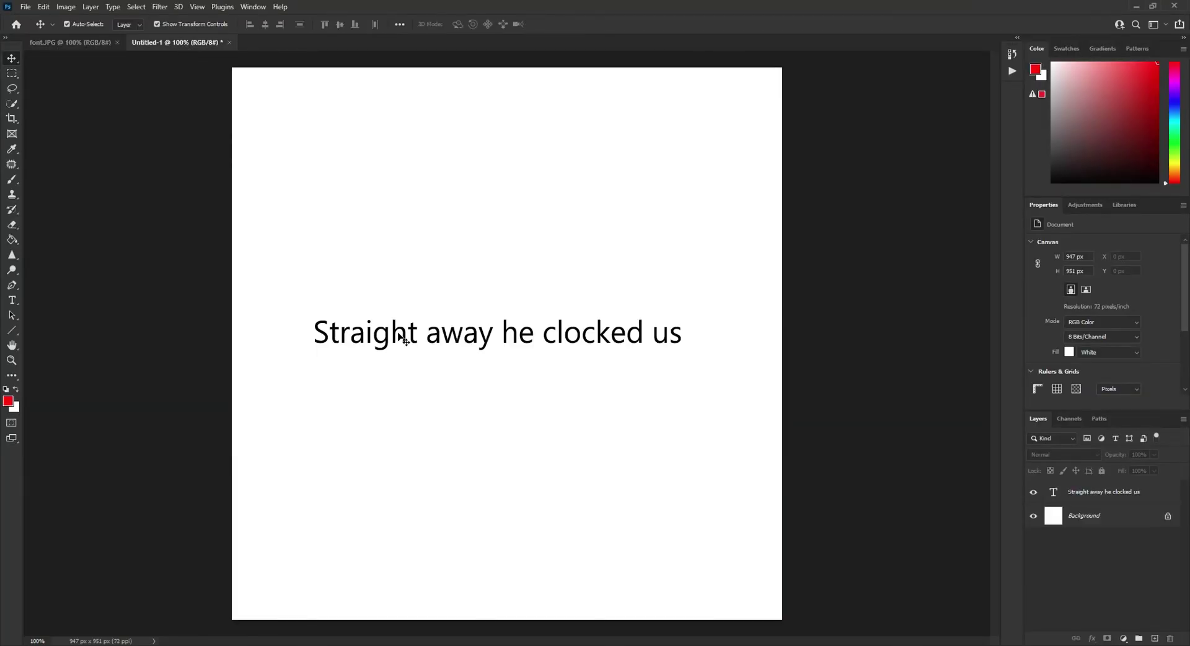
pyautogui.click(404, 340)
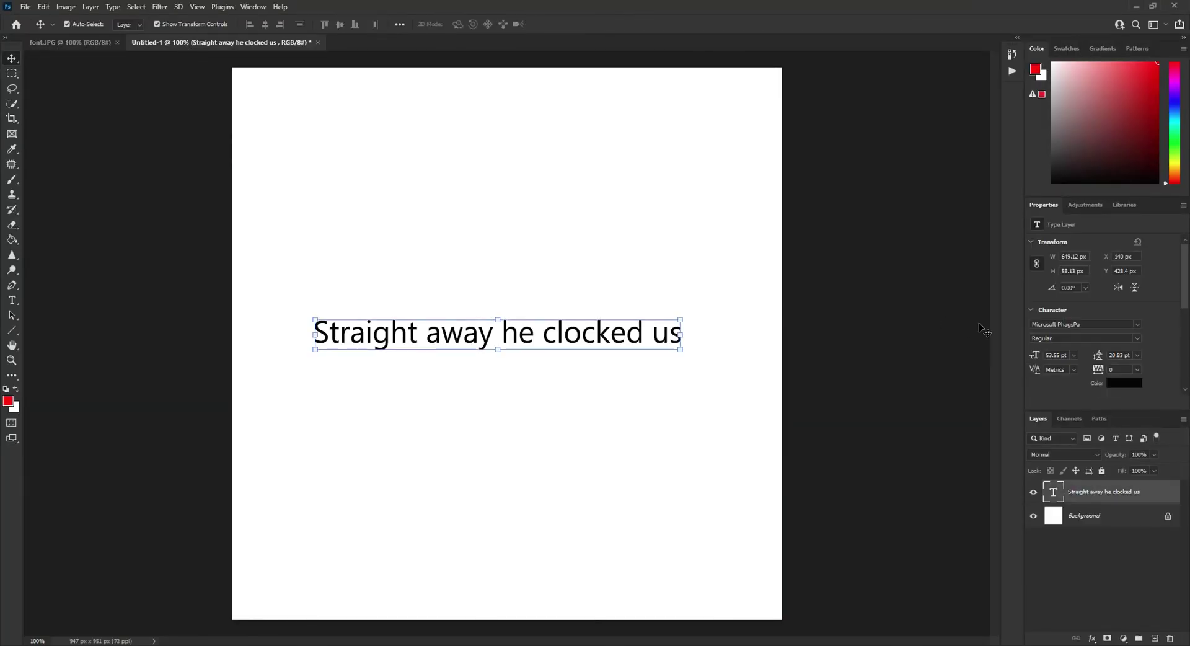
pyautogui.click(1050, 324)
pyautogui.click(1137, 324)
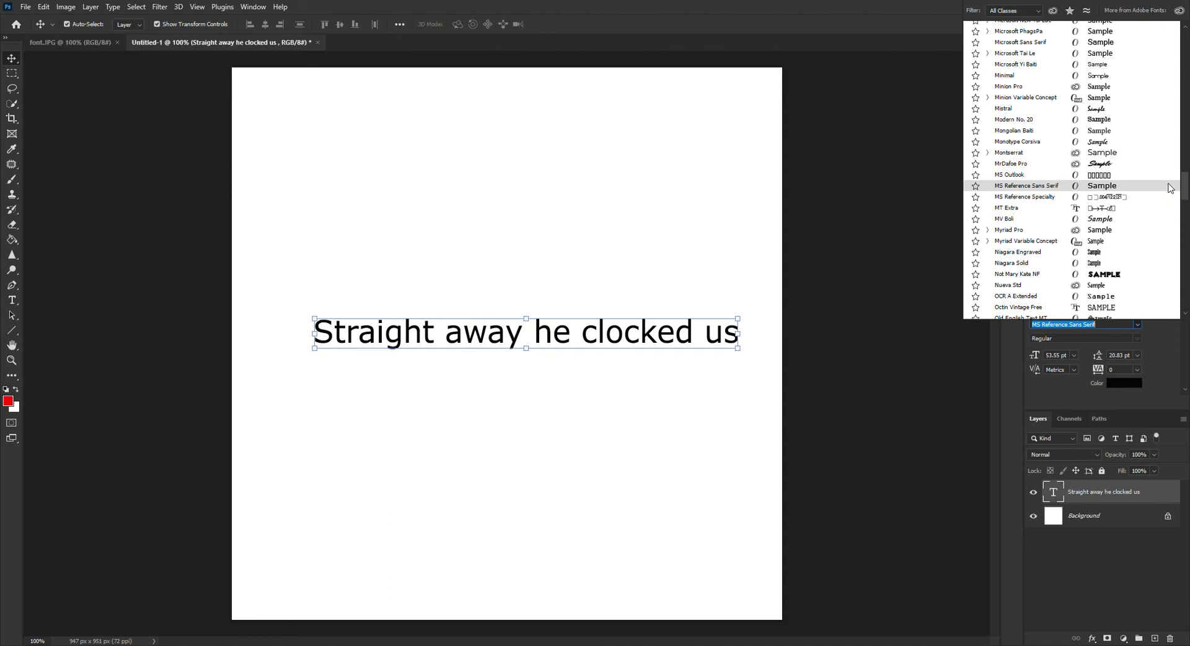
pyautogui.write('mr')
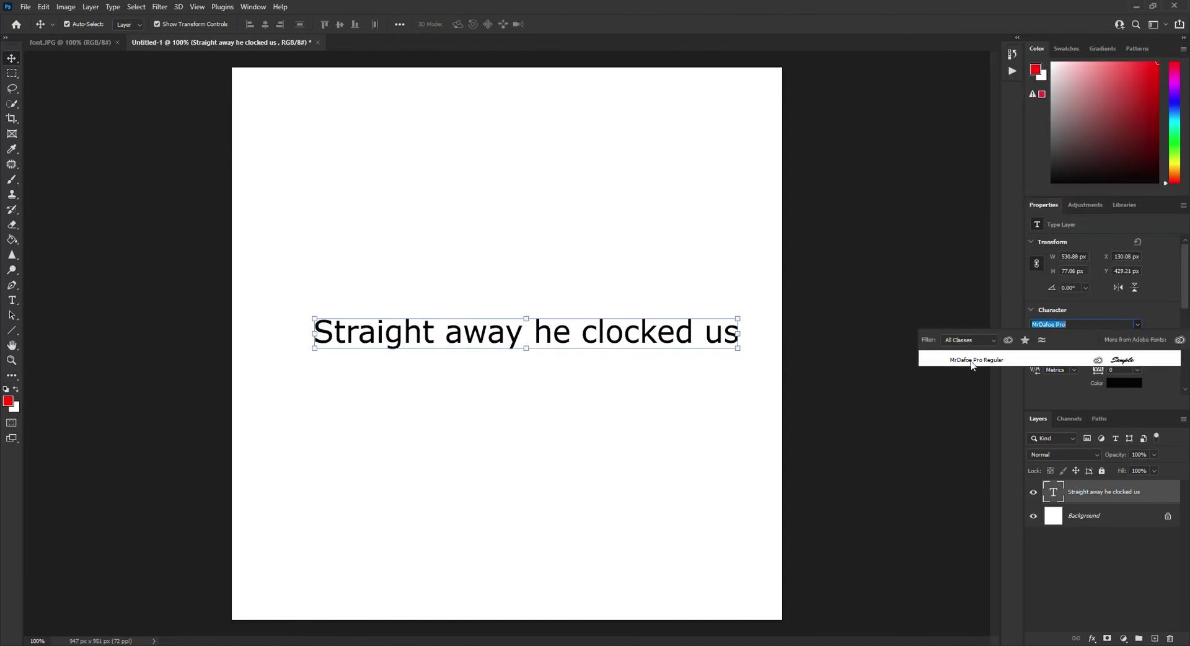
pyautogui.click(971, 360)
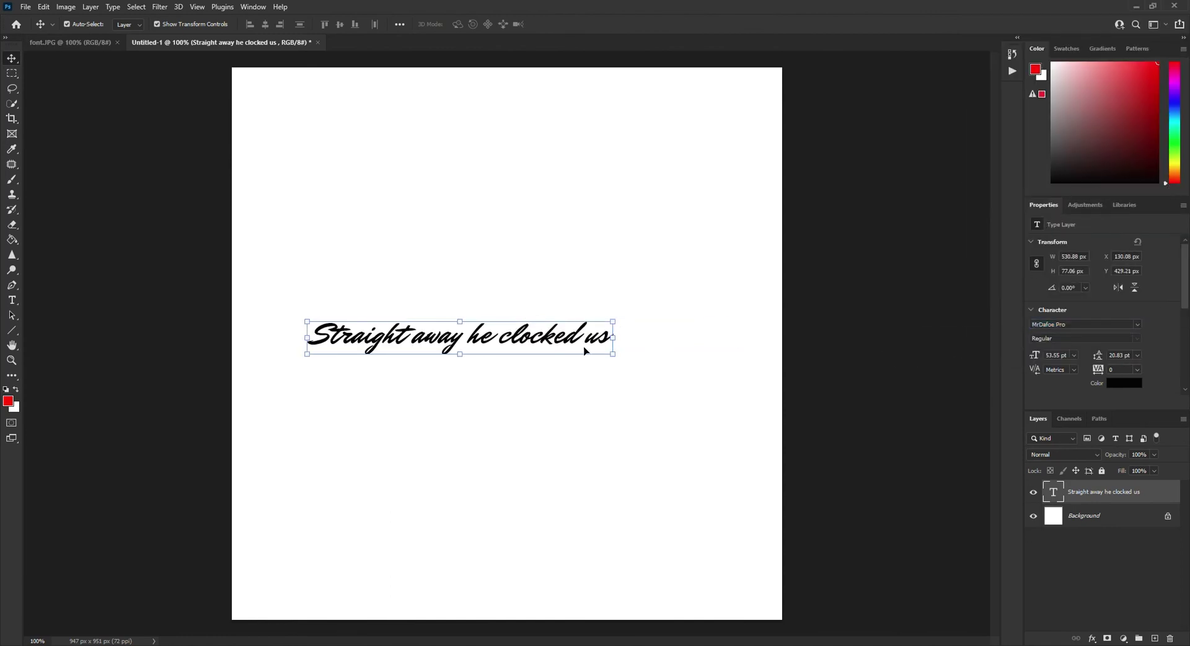
pyautogui.moveTo(610, 355); pyautogui.dragTo(578, 354)
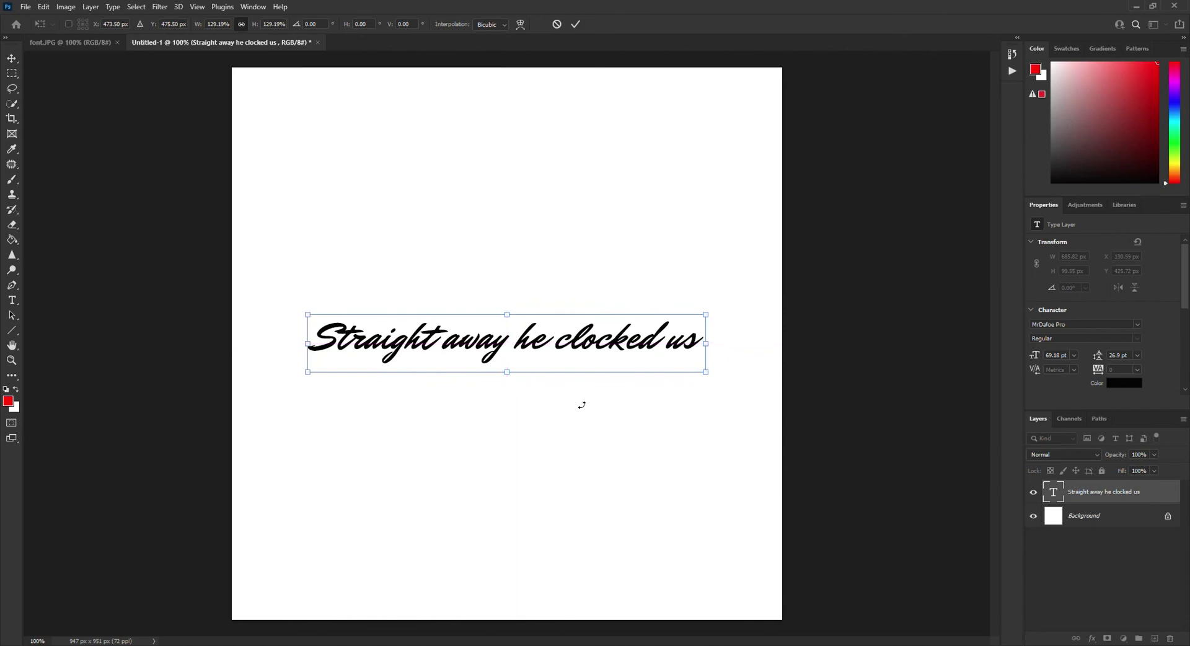